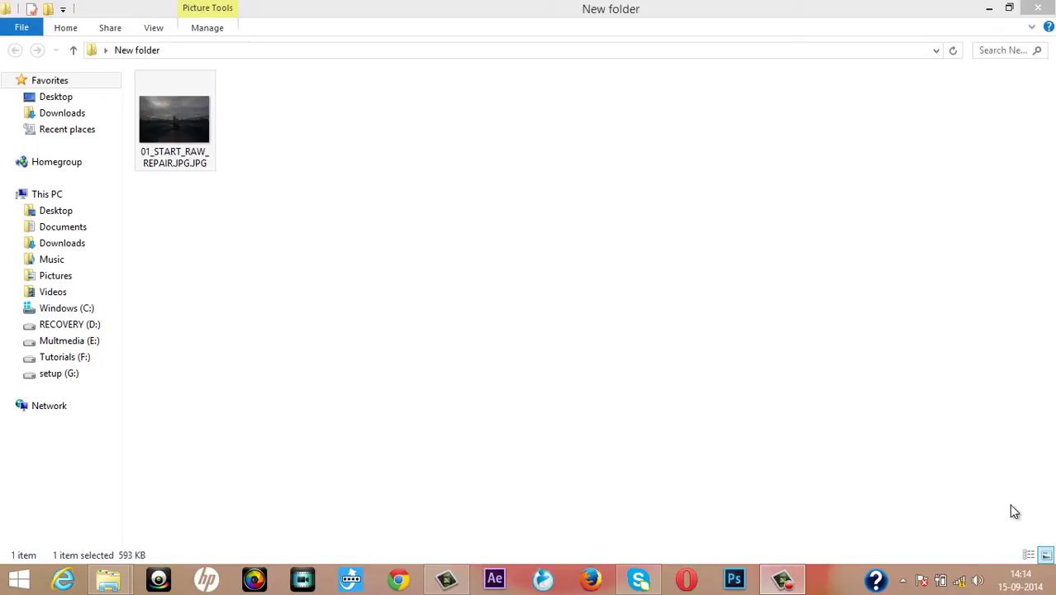
- Bring the File Explorer window showing the New folder into focus
click(468, 218)
- Open the dark bridge photo full-screen in Photos and enter its editor
double_click(187, 138)
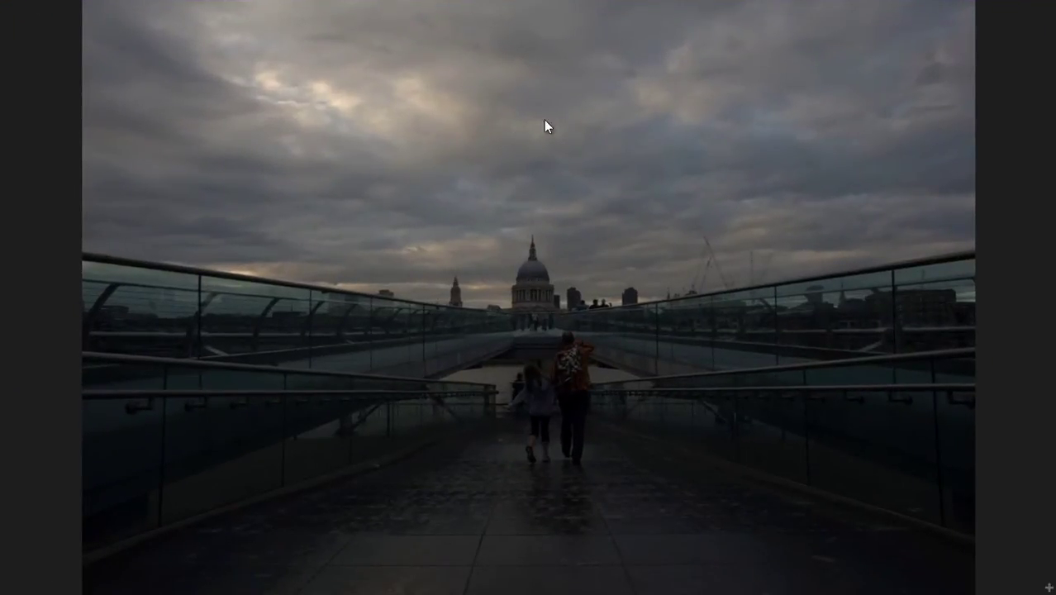
right_click(824, 243)
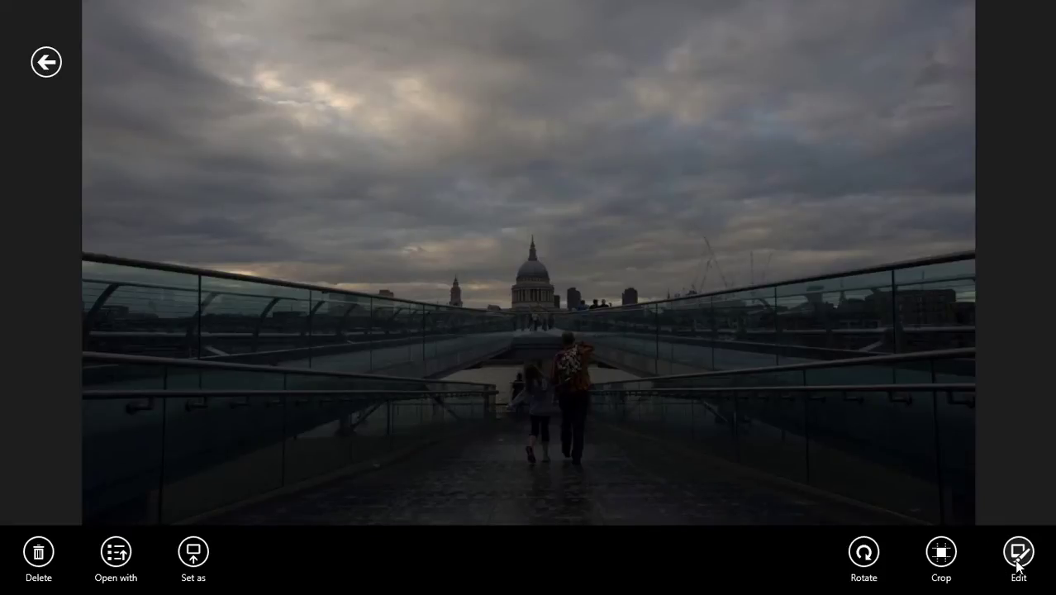
click(1018, 564)
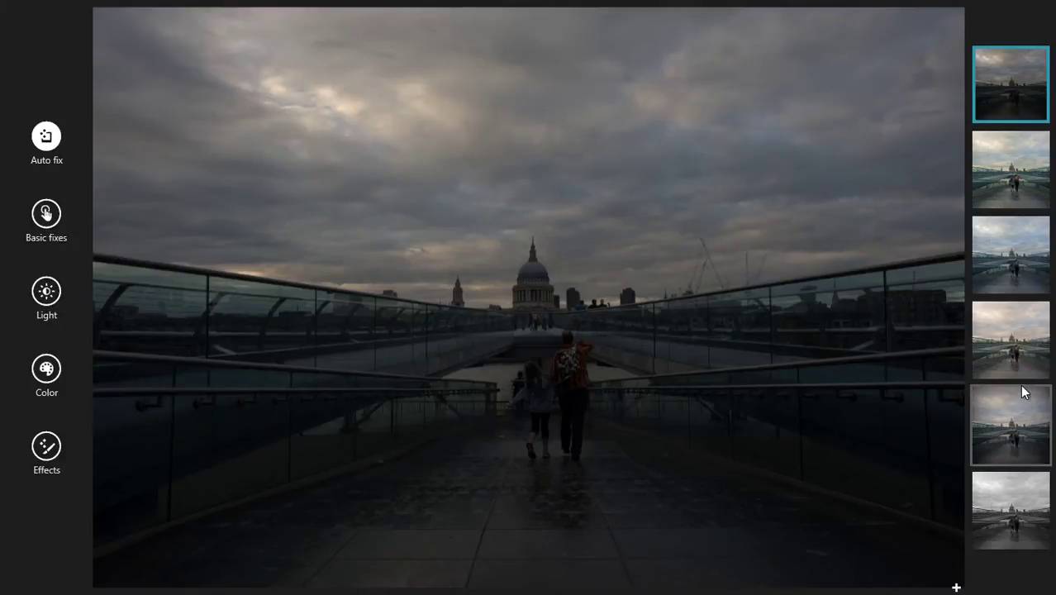
- Compare the auto-fix presets and settle on the fourth, brighter and warmer one
click(1015, 195)
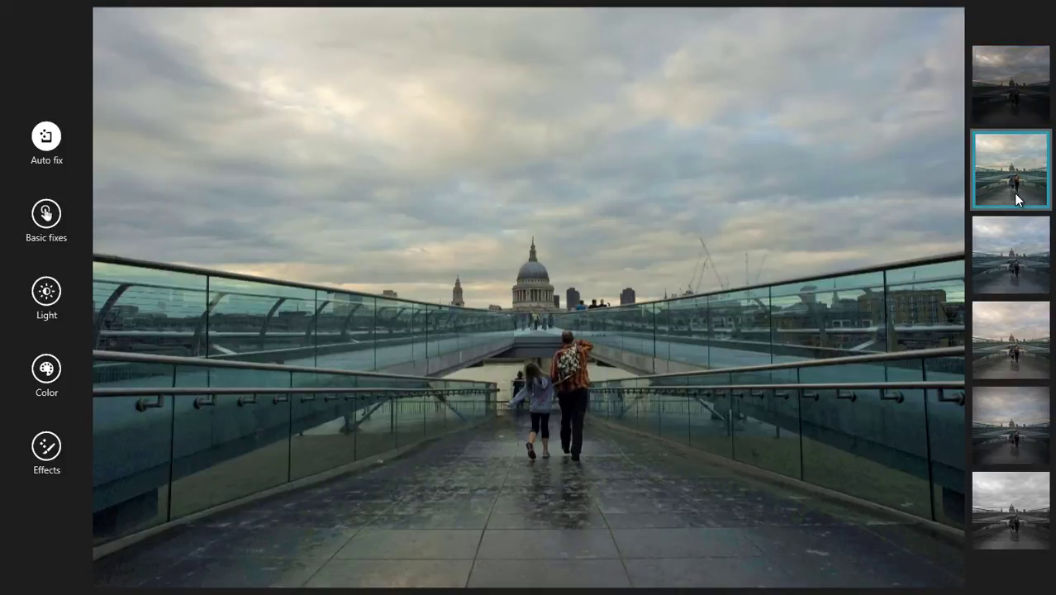
click(994, 251)
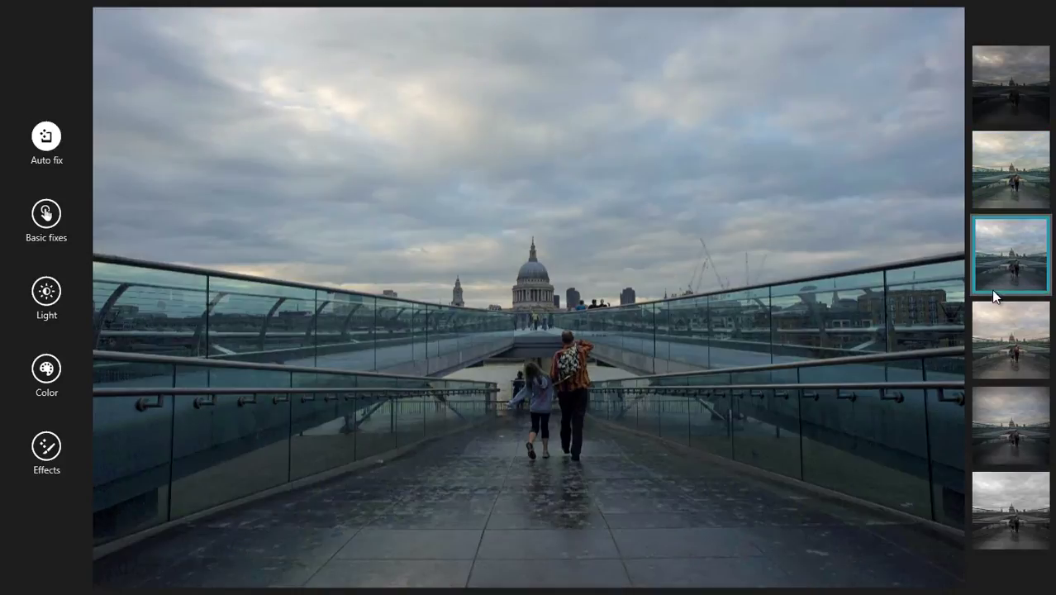
click(998, 331)
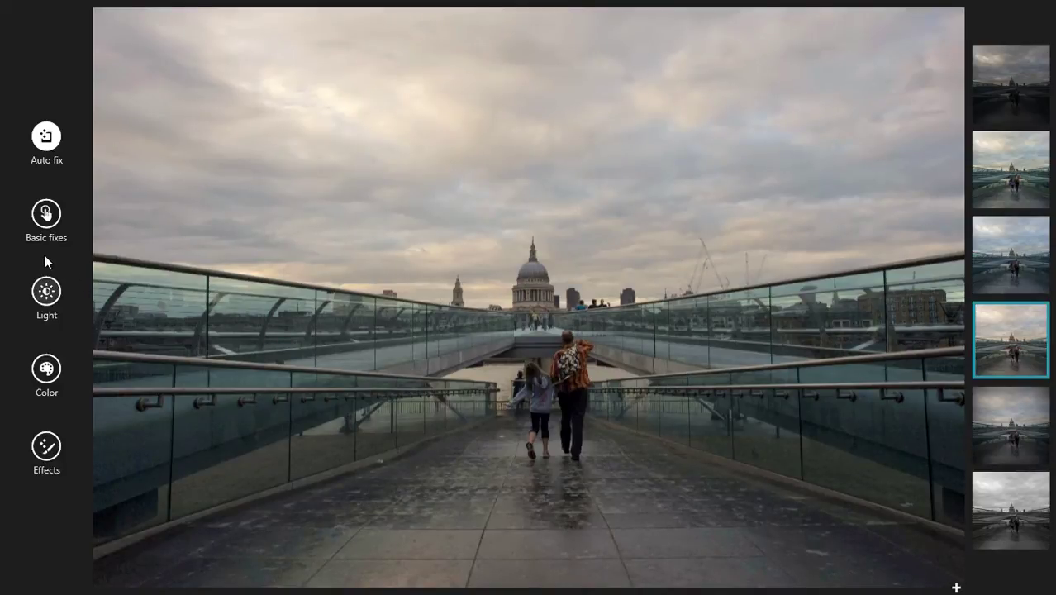
- Pull the Light highlights down to -35 to bring out cloud detail
click(47, 292)
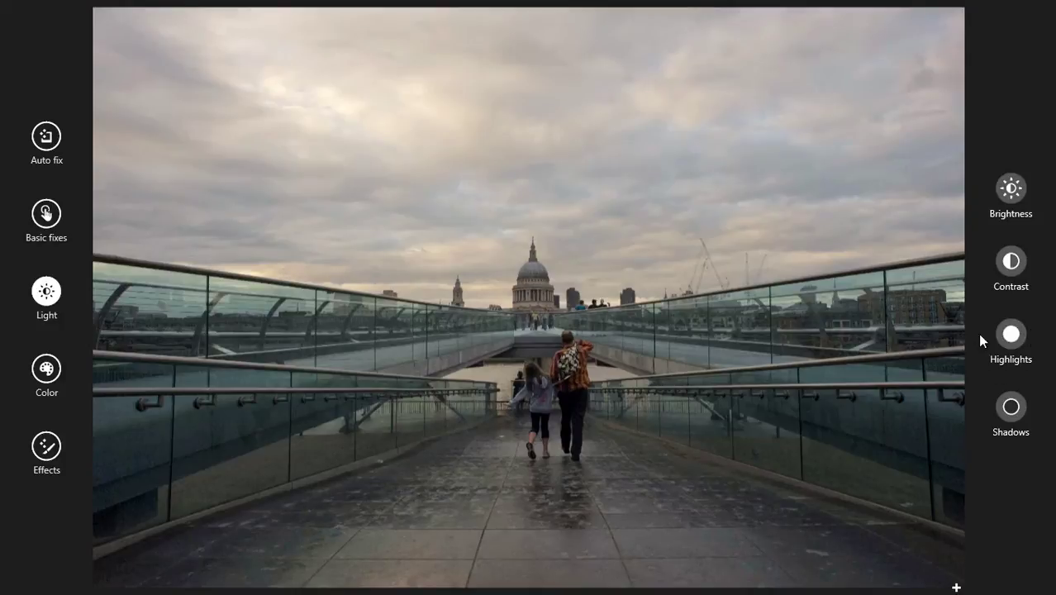
click(1011, 335)
drag(1011, 338, 936, 376)
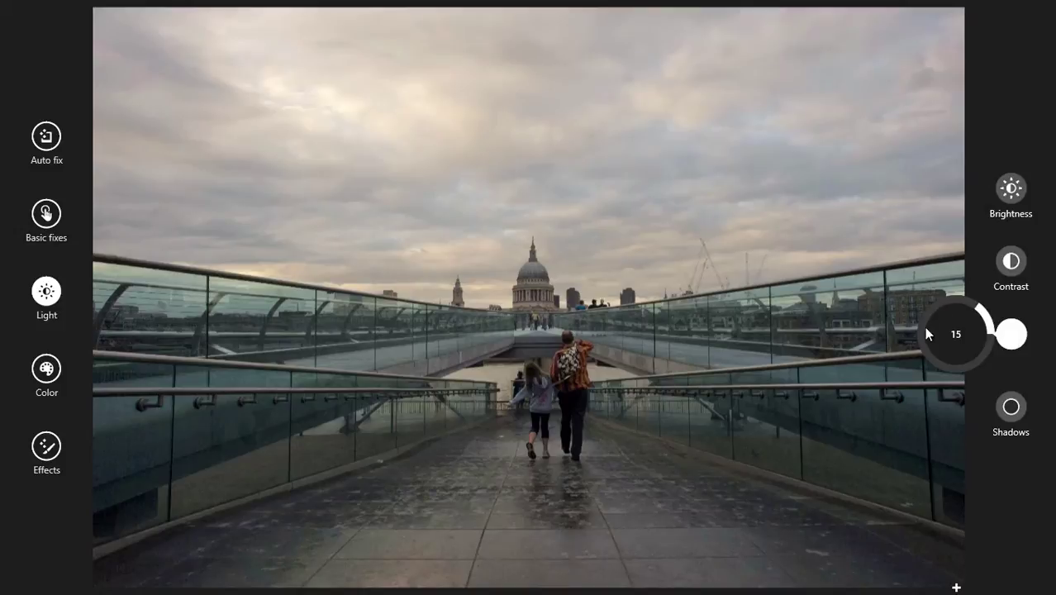
drag(1007, 332, 882, 329)
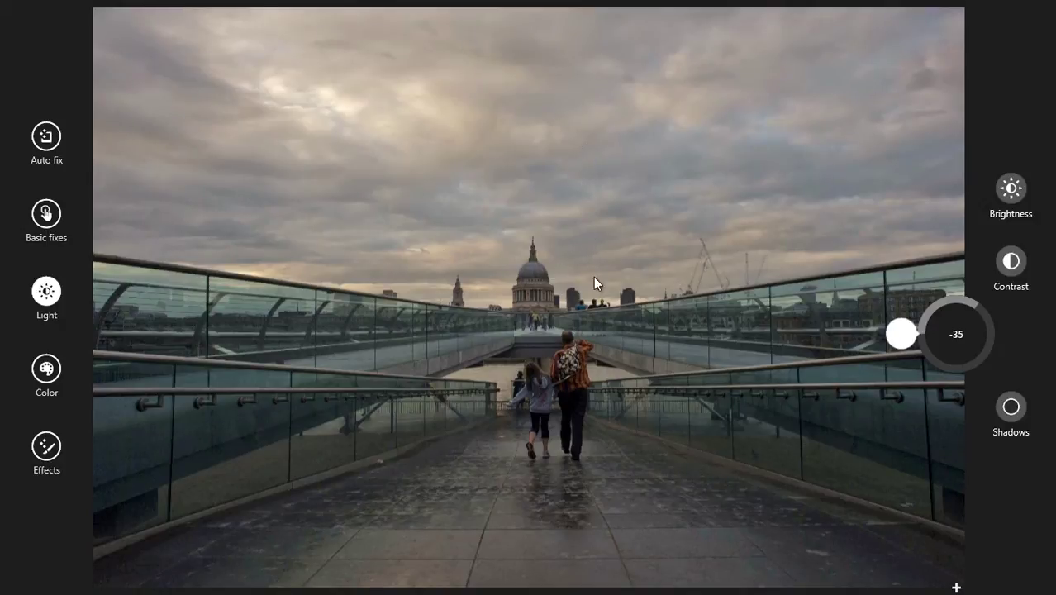
click(1006, 413)
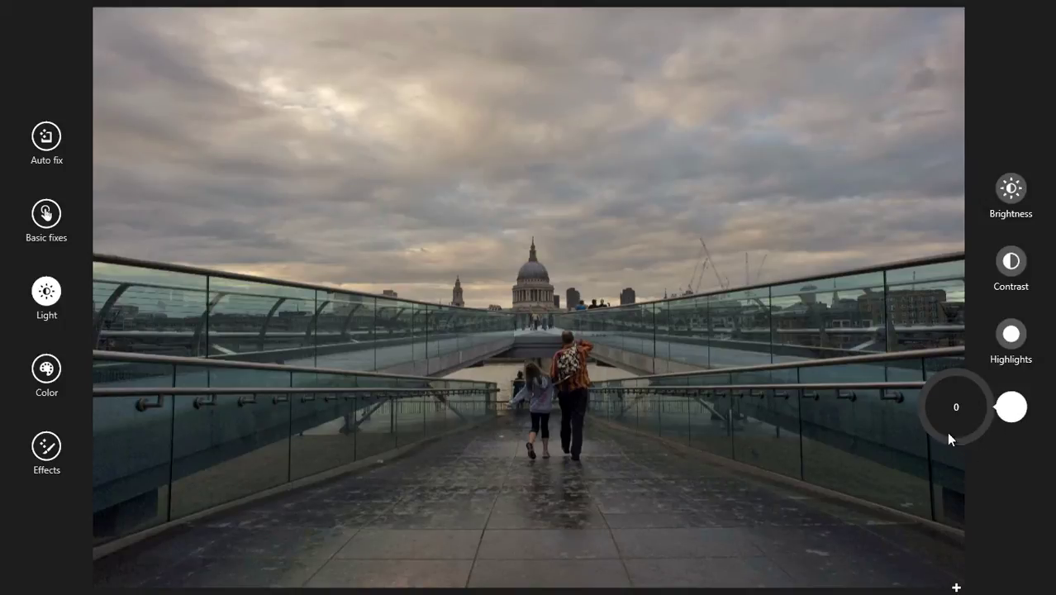
- Lift shadows to 47, increase contrast, and set brightness to 6
drag(1002, 430, 941, 488)
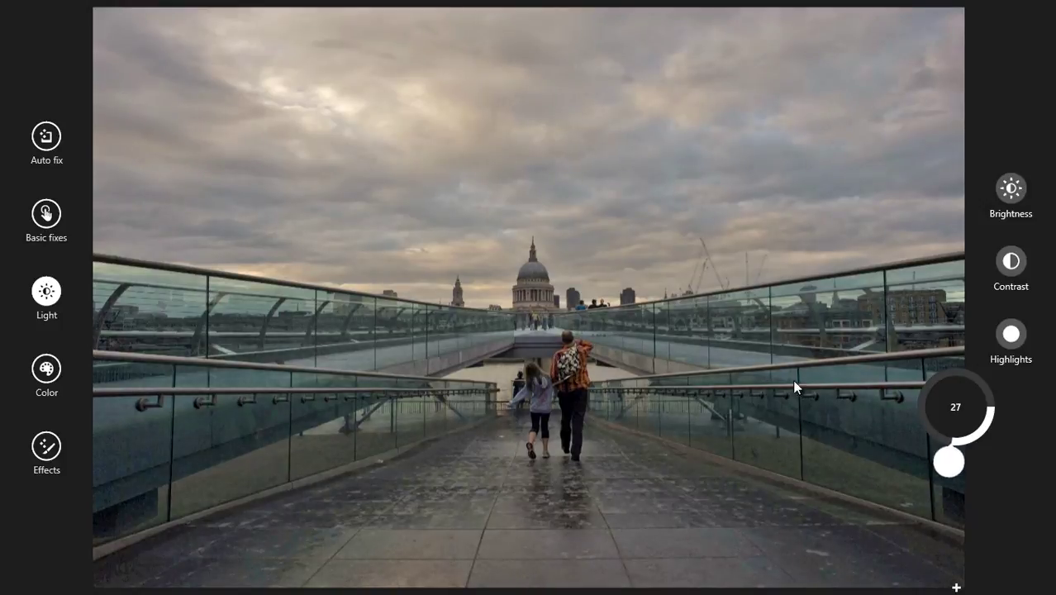
drag(948, 463, 880, 429)
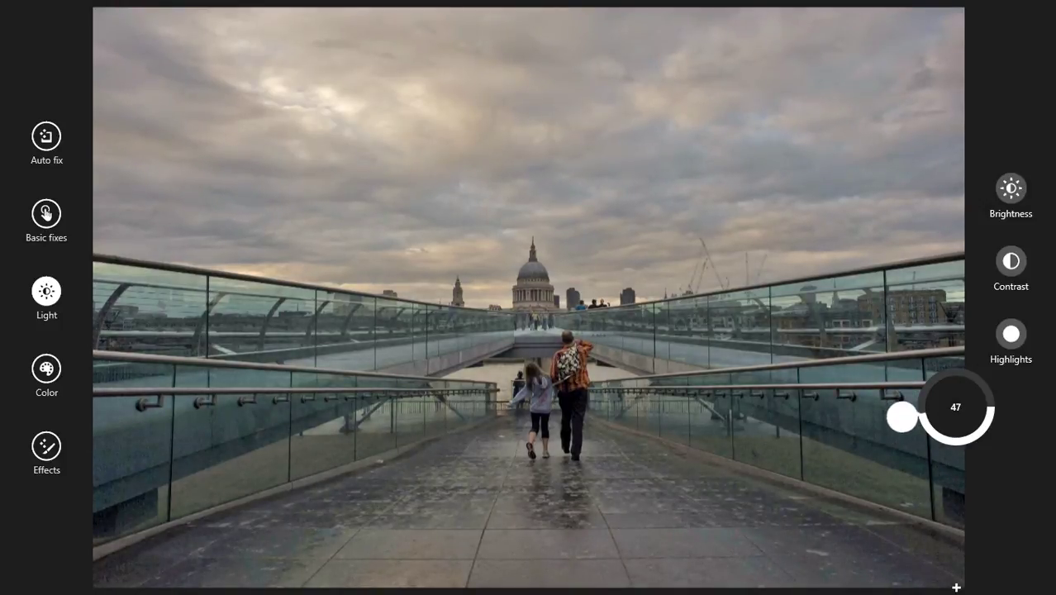
click(1014, 263)
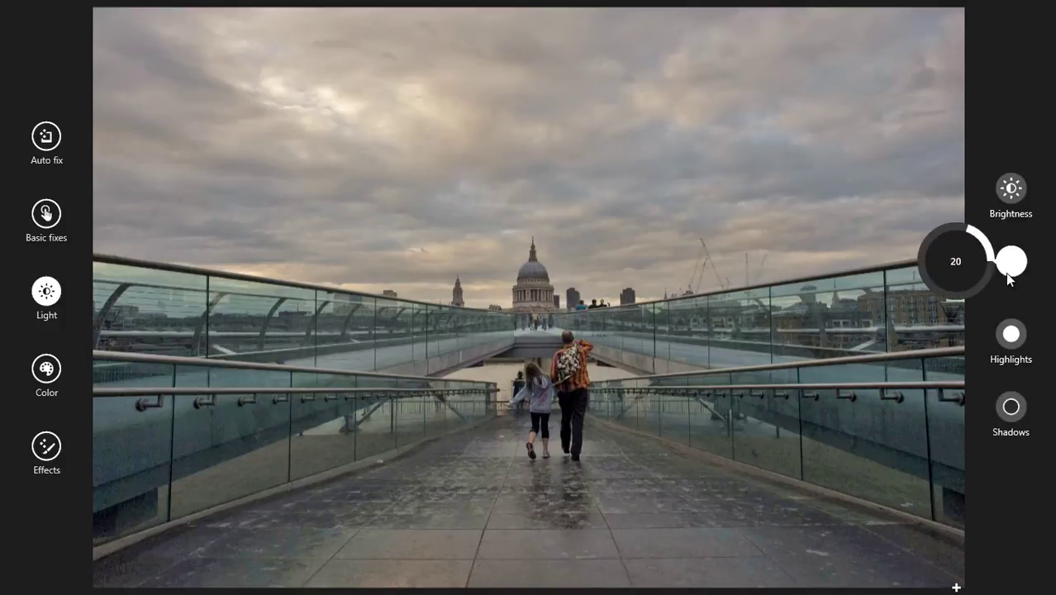
drag(1006, 275, 892, 270)
click(1007, 205)
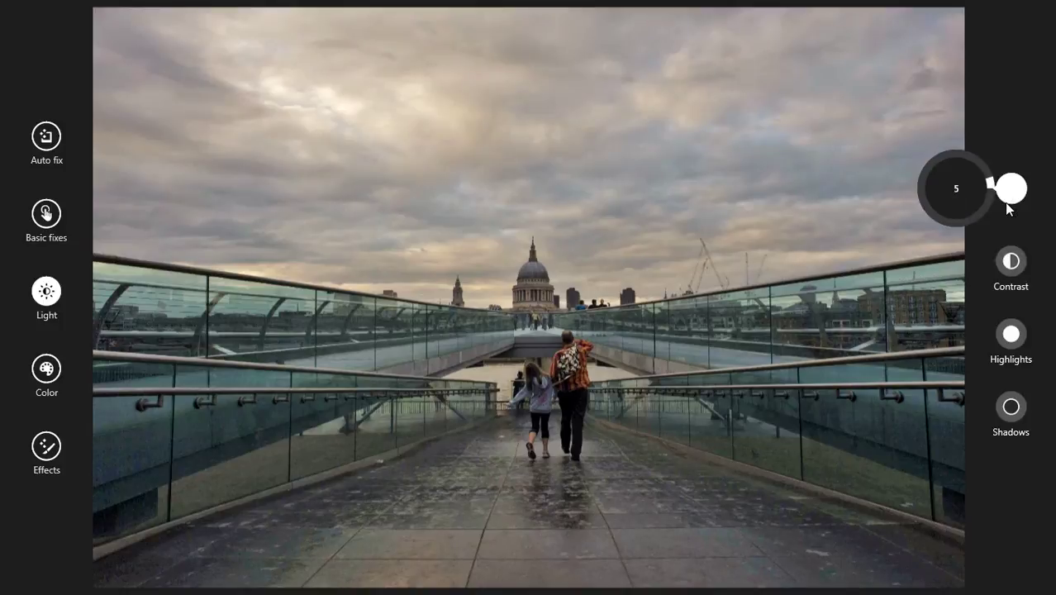
mouse_move(1005, 203)
mouse_down()
mouse_move(1006, 168)
mouse_move(994, 157)
mouse_move(1014, 208)
mouse_move(1010, 191)
mouse_up()
- Set Color temperature to 43, tint to 17 and saturation to 19
click(50, 373)
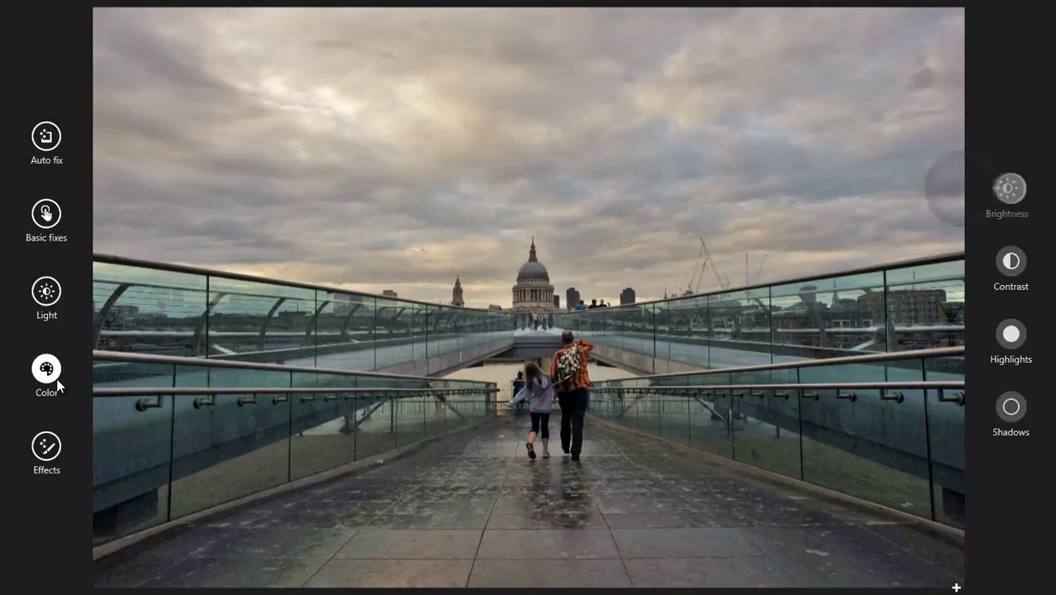
drag(1000, 218, 994, 301)
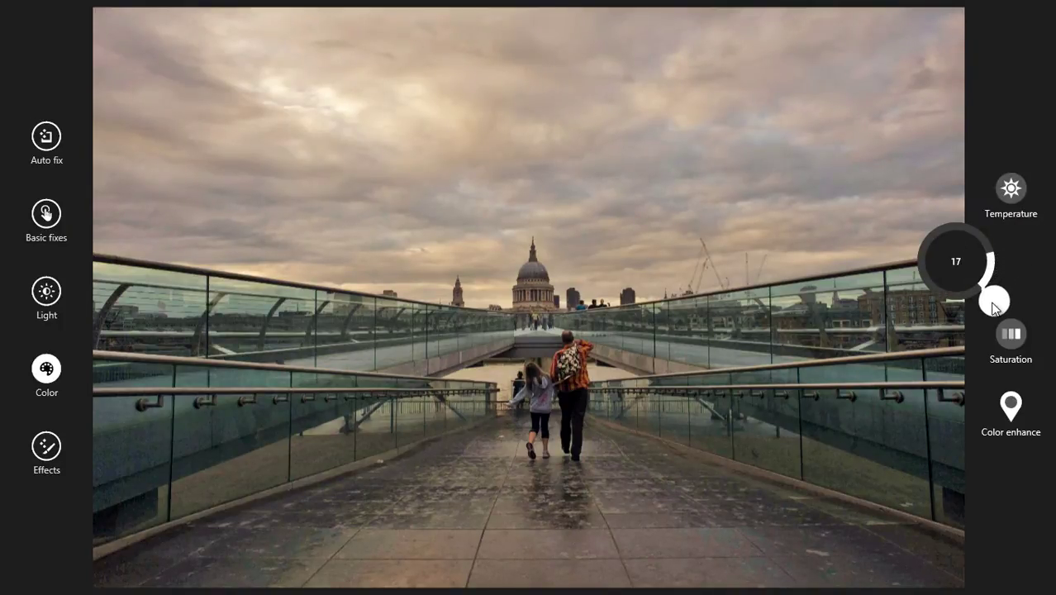
click(1010, 339)
drag(1008, 338, 979, 388)
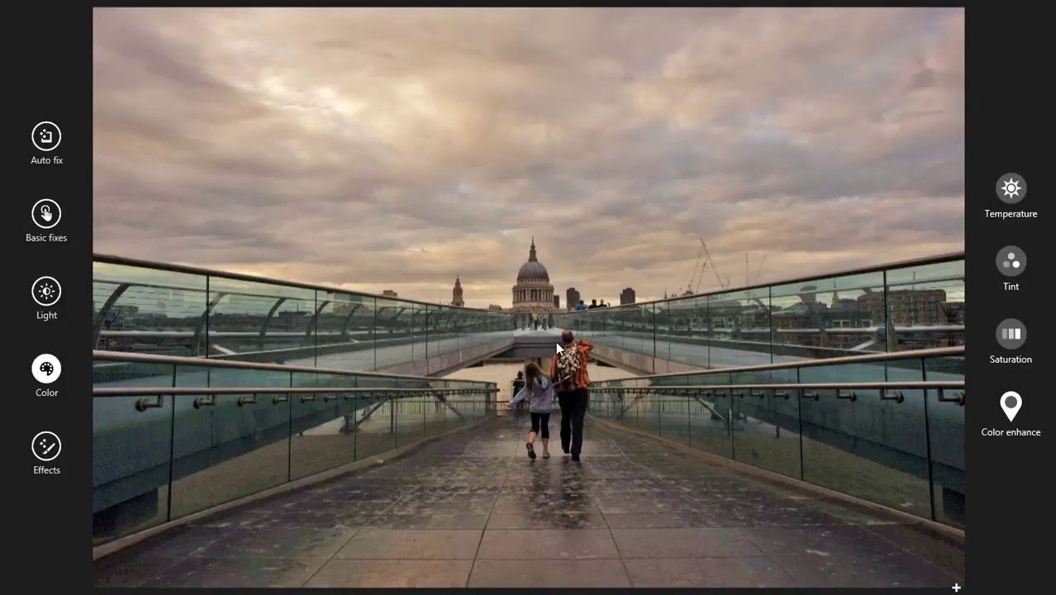
- Zoom in and color-enhance from the man's orange jacket, at about 26
click(956, 587)
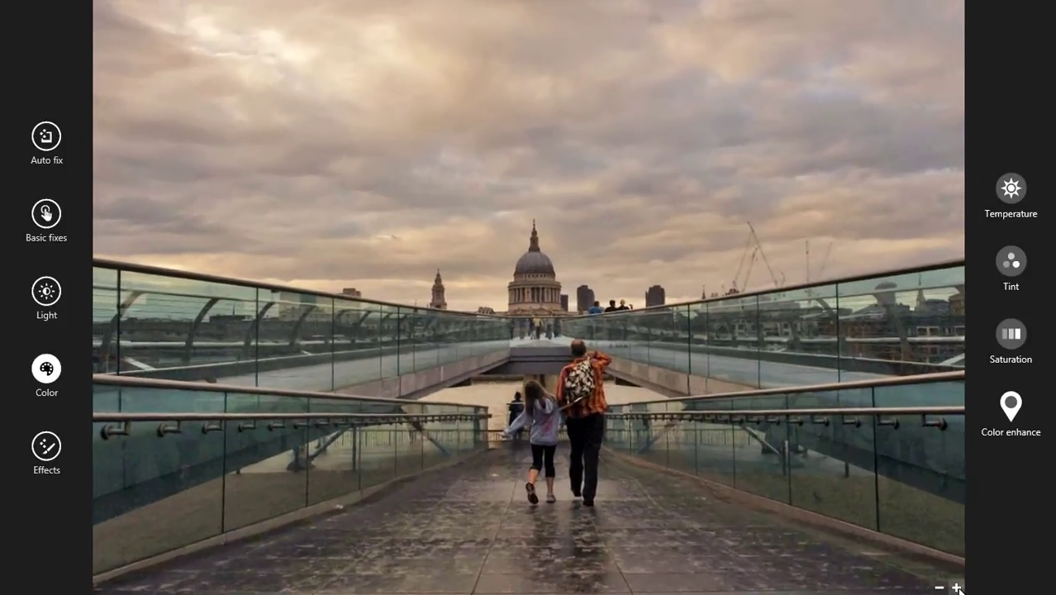
click(956, 587)
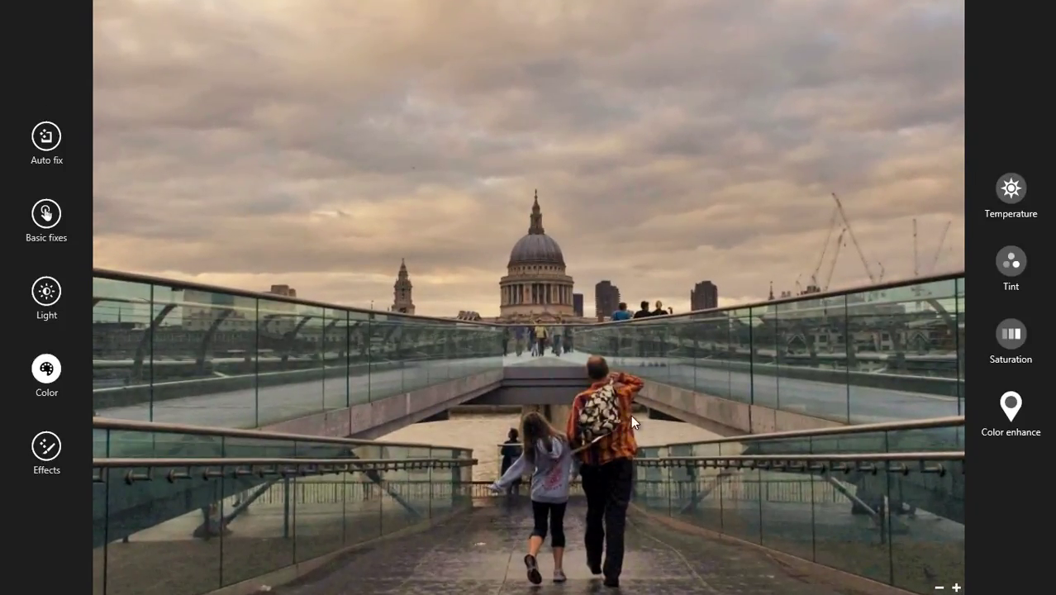
click(1011, 409)
click(622, 444)
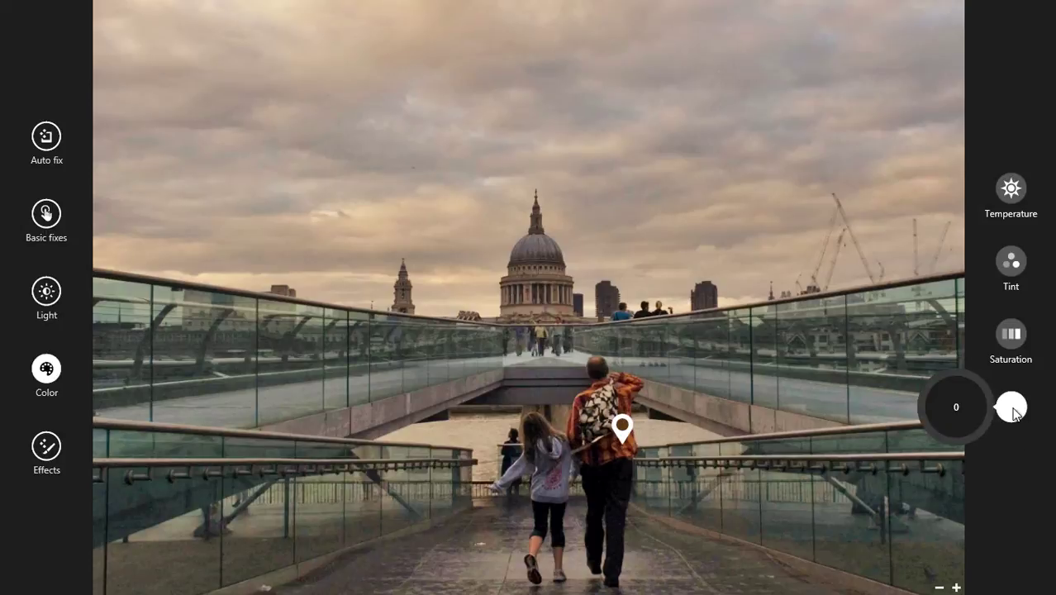
drag(1015, 413, 924, 453)
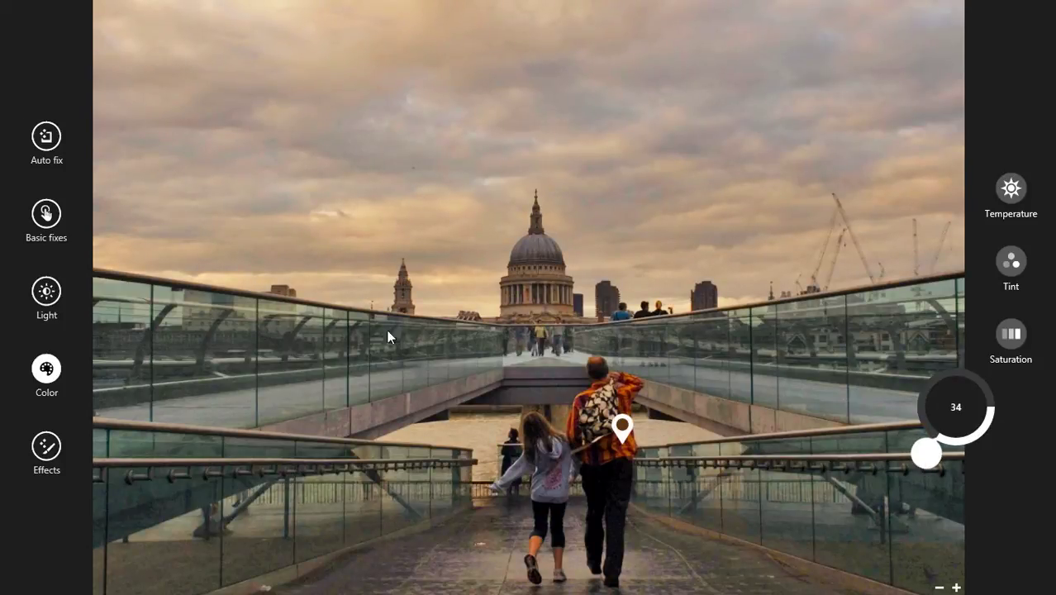
mouse_move(936, 469)
mouse_down()
mouse_move(988, 450)
mouse_move(916, 462)
mouse_move(957, 462)
mouse_up()
- Zoom back out to the whole photo and dismiss the colour enhancement control
click(938, 587)
click(939, 587)
click(938, 588)
click(938, 588)
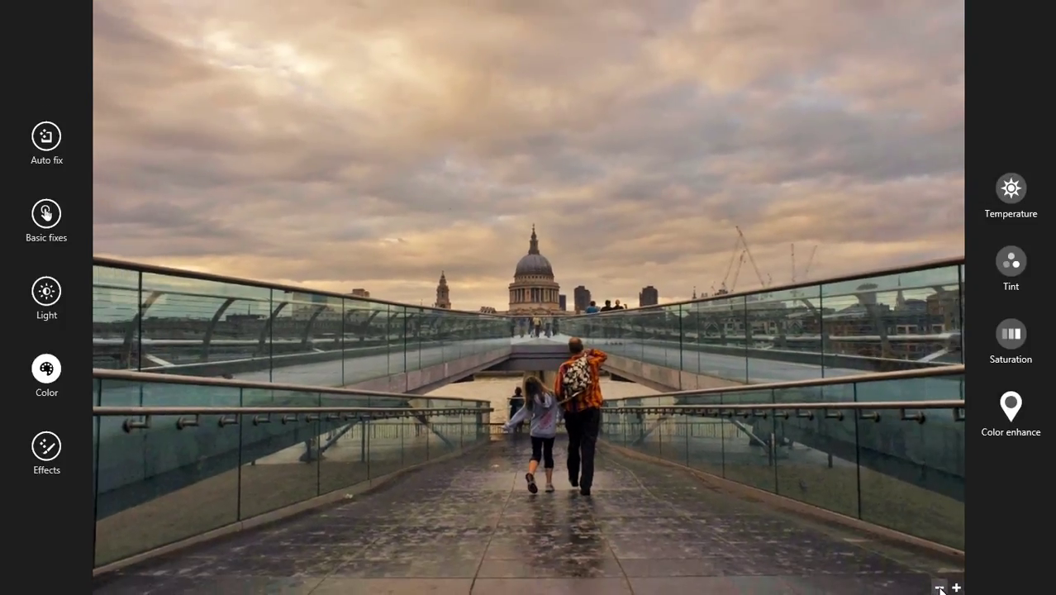
click(939, 588)
click(938, 587)
click(1010, 405)
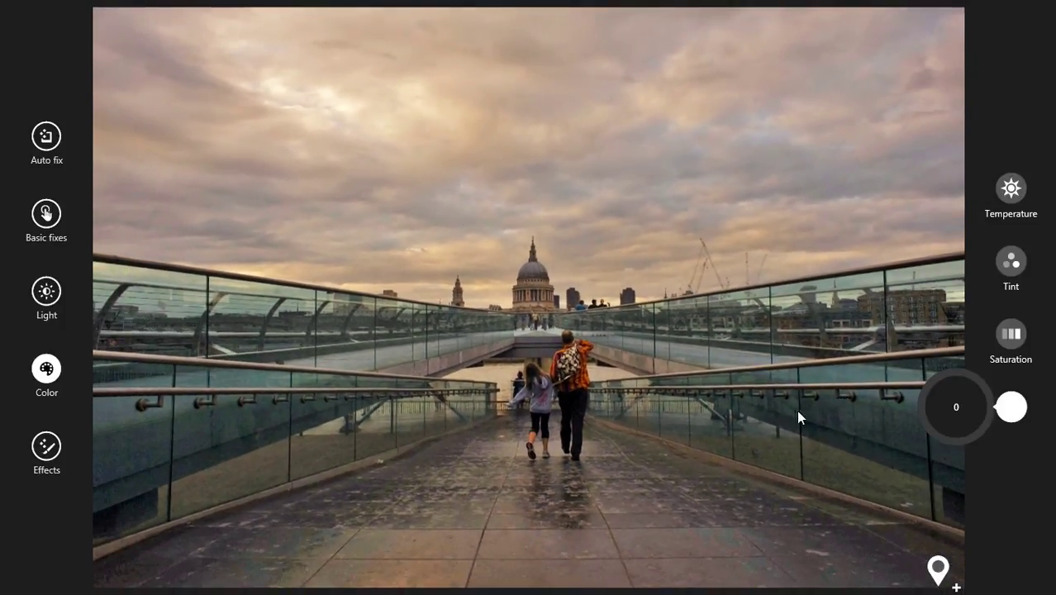
click(768, 422)
- Add a vignette of about 28 to darken the photo's corners
click(35, 450)
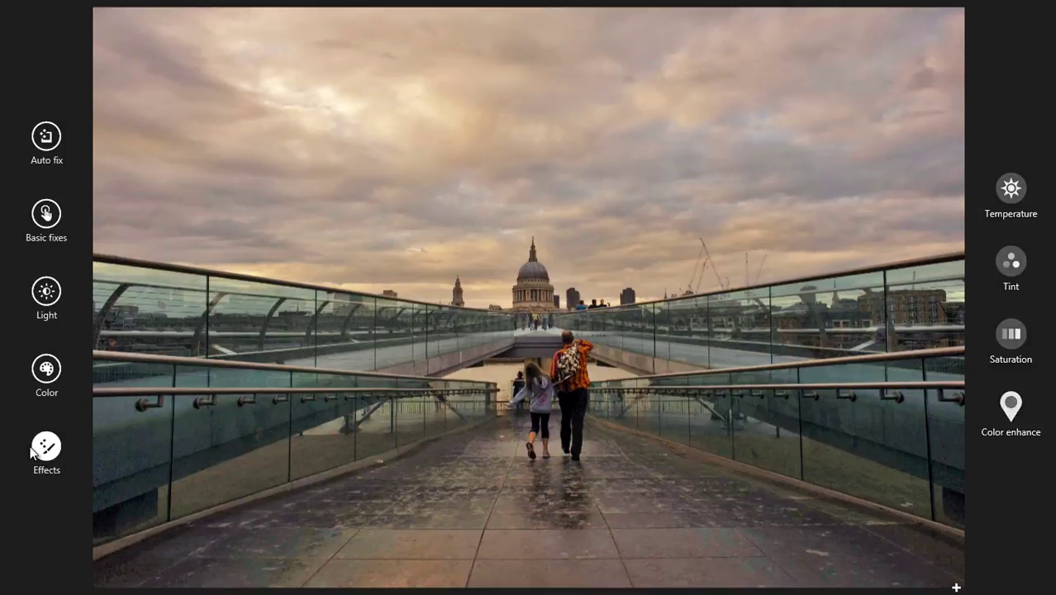
click(1017, 267)
drag(1017, 277, 945, 332)
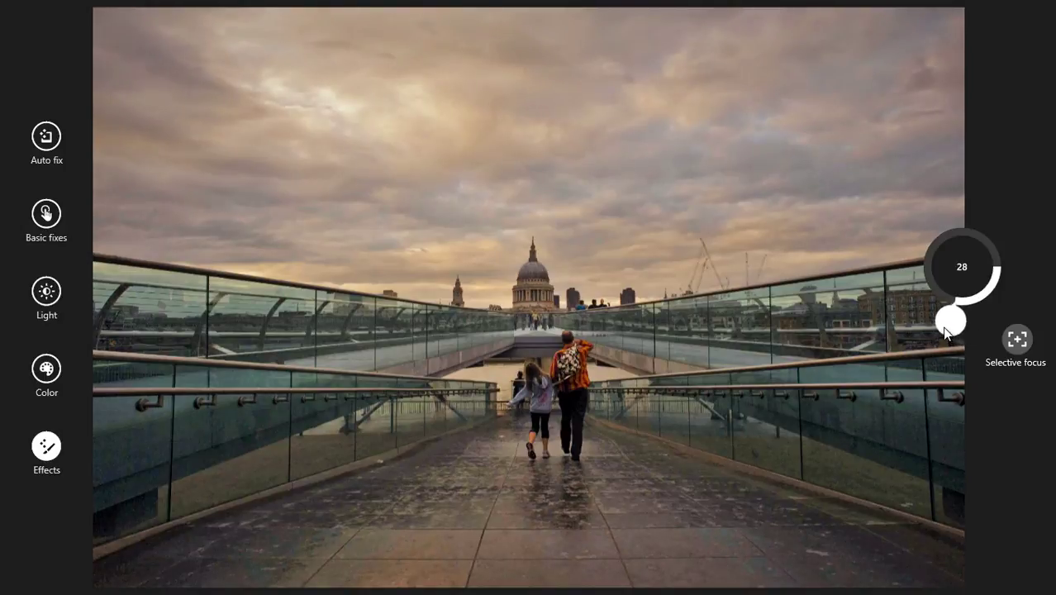
- Shape a wide, flattened selective-focus ellipse over the walkers and apply the blur
click(1017, 340)
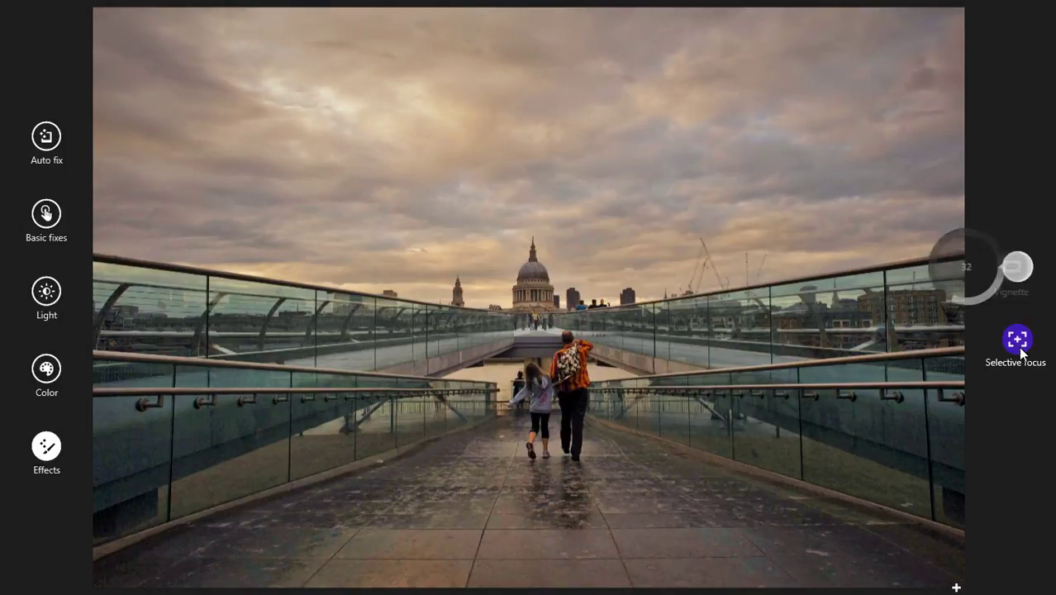
drag(559, 268, 577, 316)
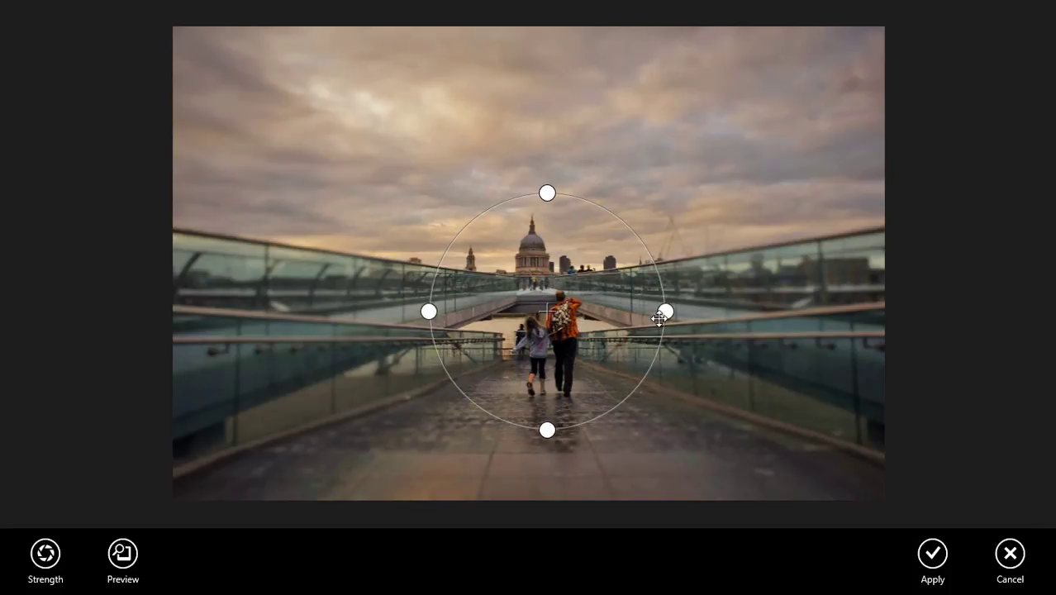
mouse_move(608, 313)
mouse_down()
mouse_move(517, 171)
mouse_move(611, 331)
mouse_move(605, 316)
mouse_up()
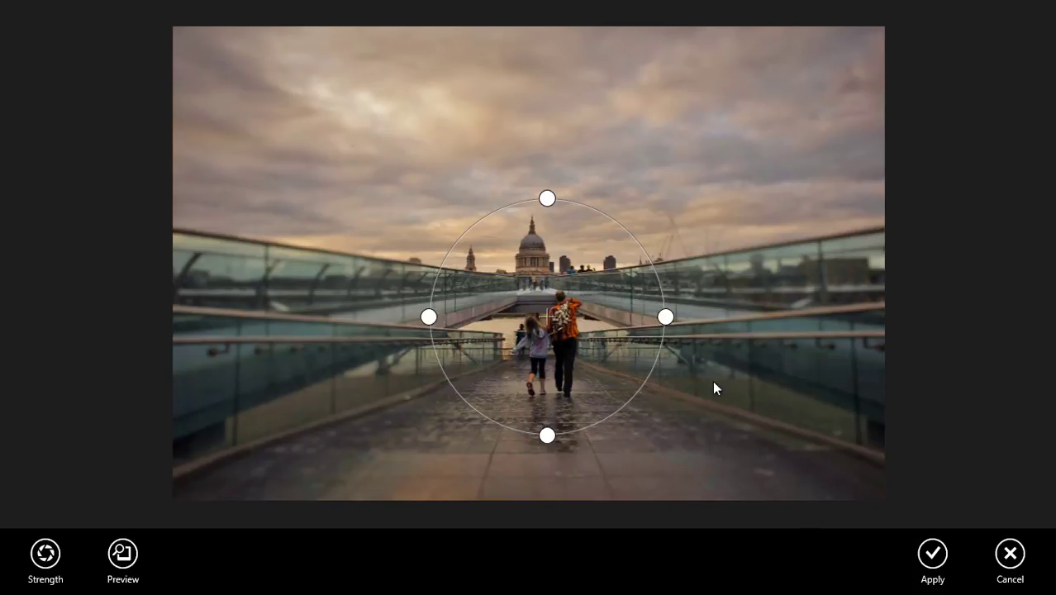
drag(665, 316, 916, 314)
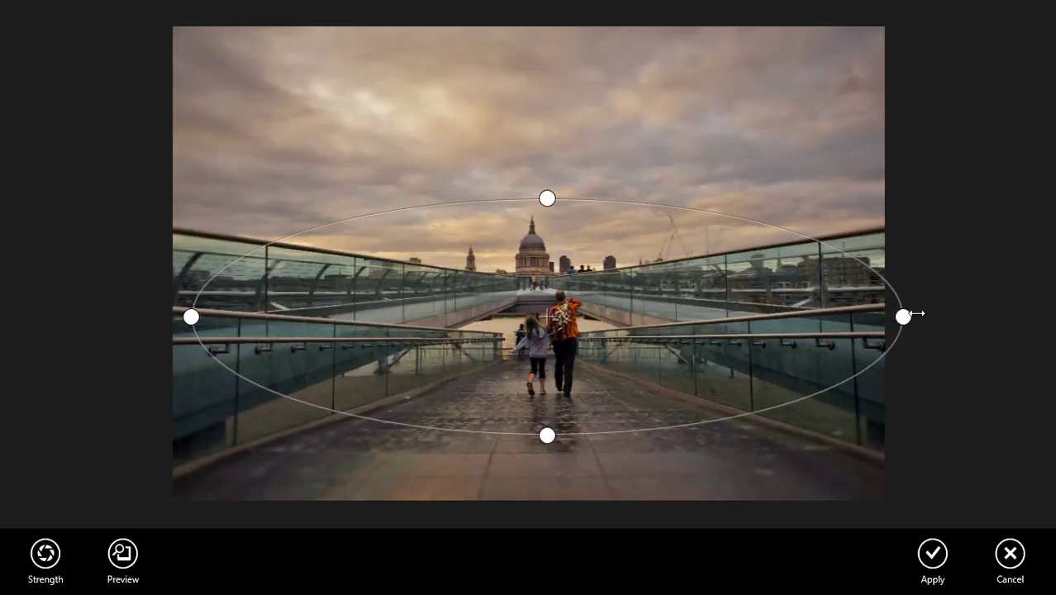
drag(705, 304, 689, 291)
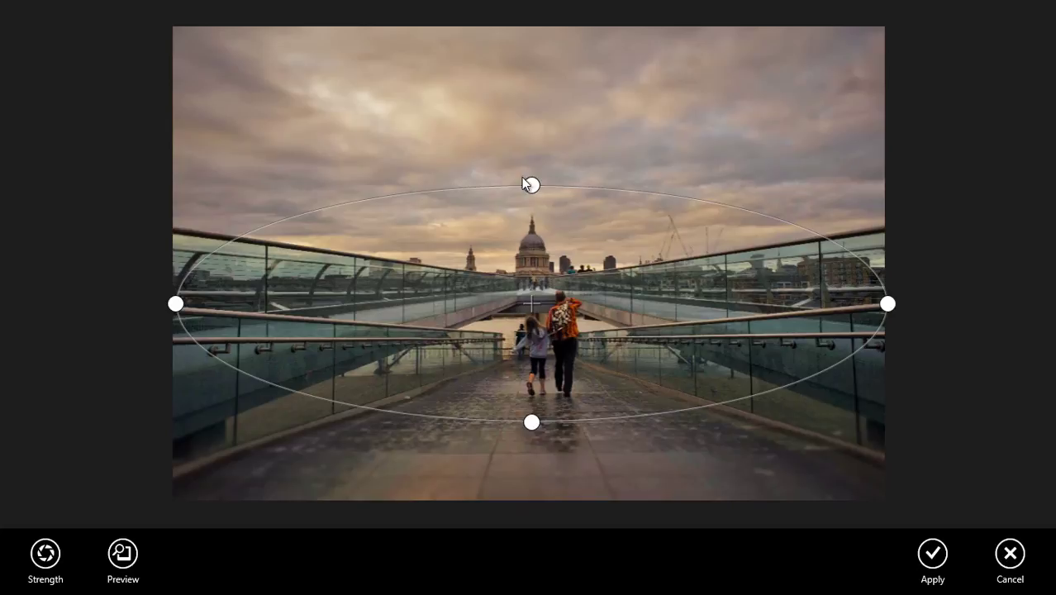
drag(532, 184, 531, 203)
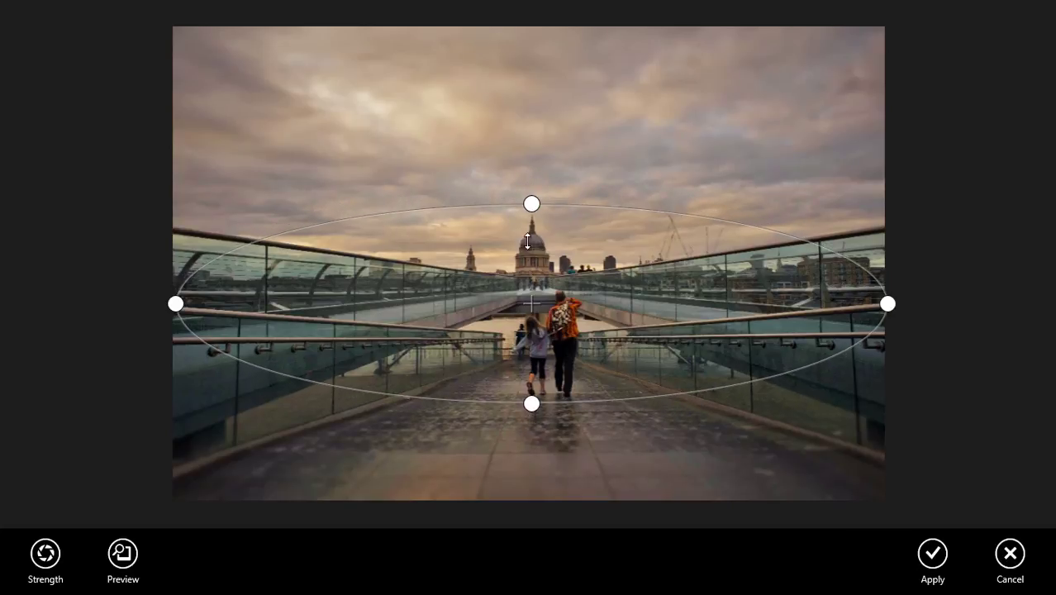
drag(540, 286, 539, 293)
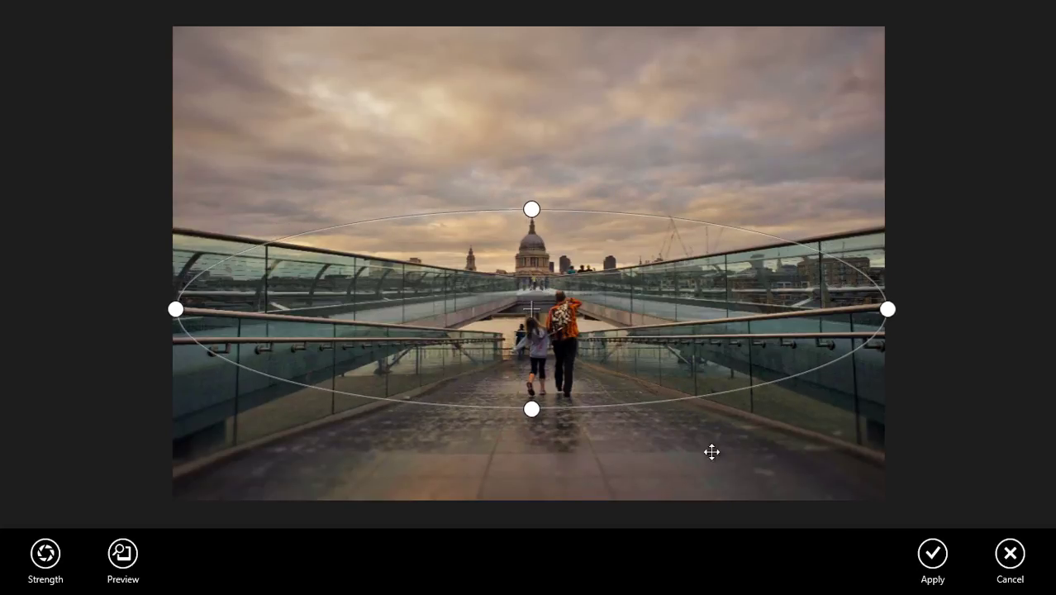
click(946, 564)
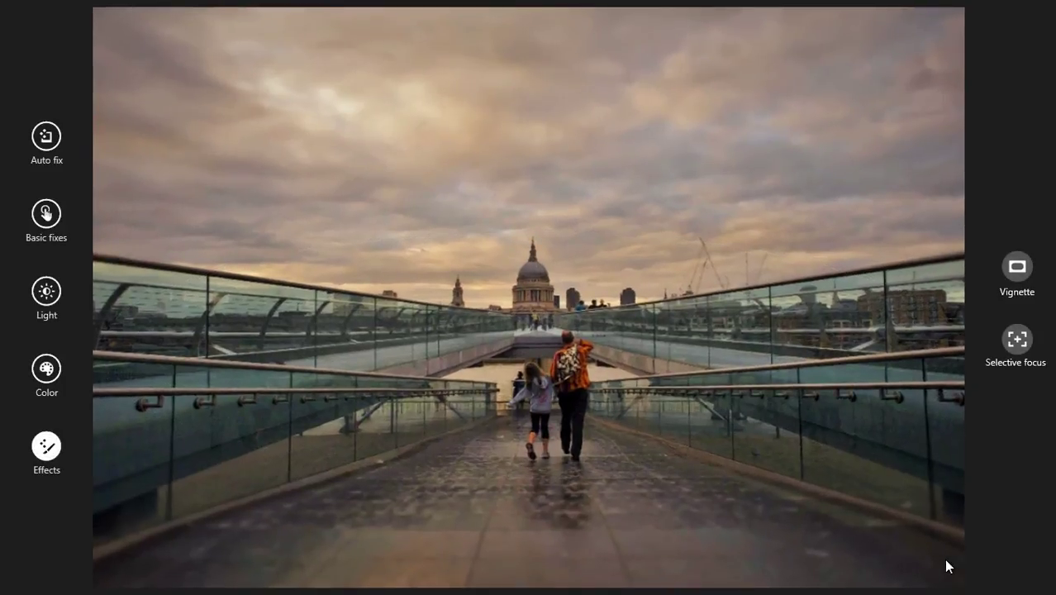